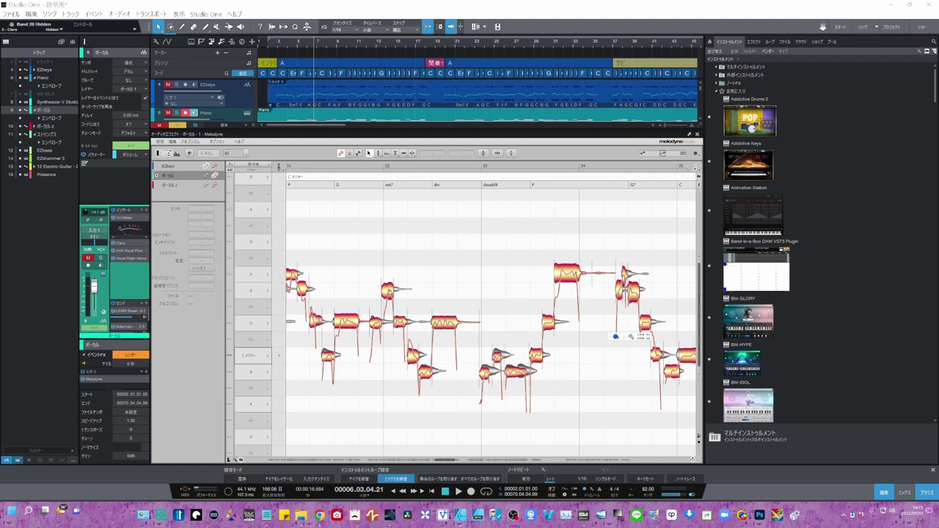
- Raise the ボーカル note at the em7 chord in bar 32 to F 4 and bring it back to E 4
{"action": "left_click", "coordinate": [388, 290]}
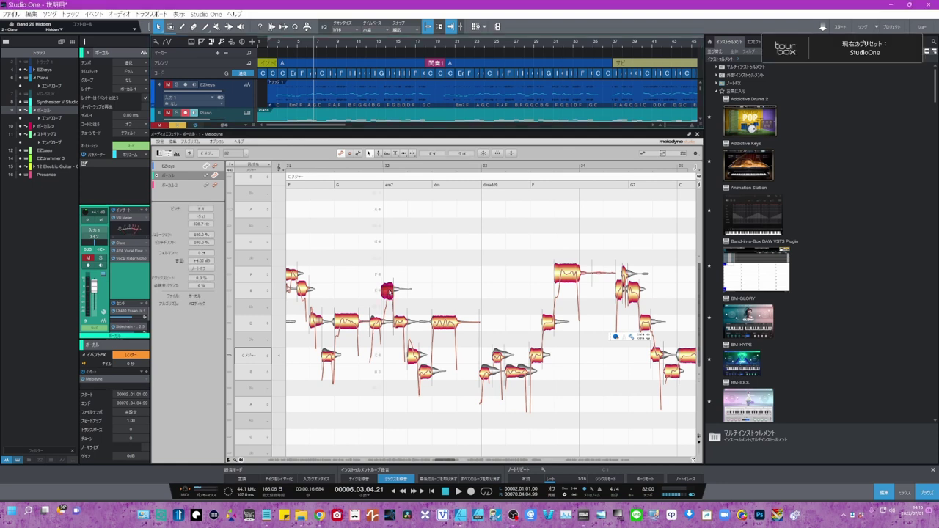
{"action": "key", "text": "Up"}
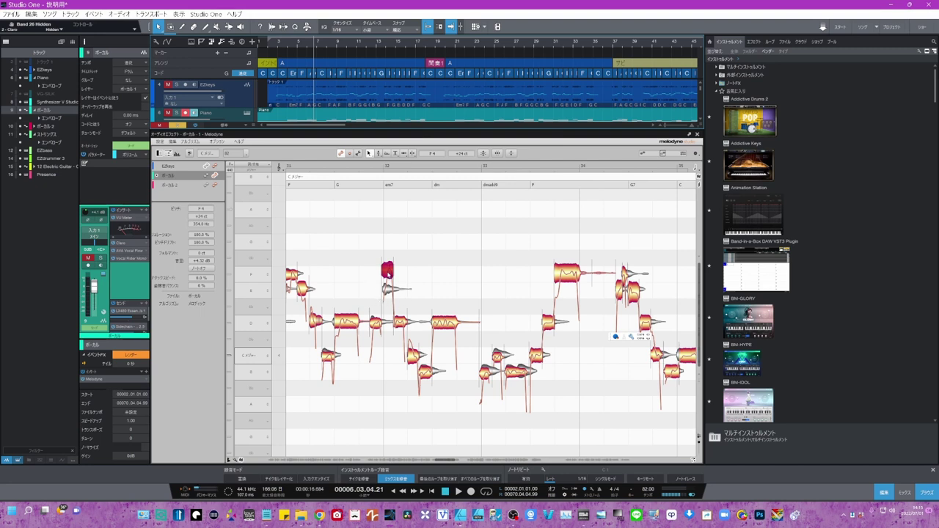
{"action": "left_click_drag", "start_coordinate": [387, 275], "coordinate": [388, 287]}
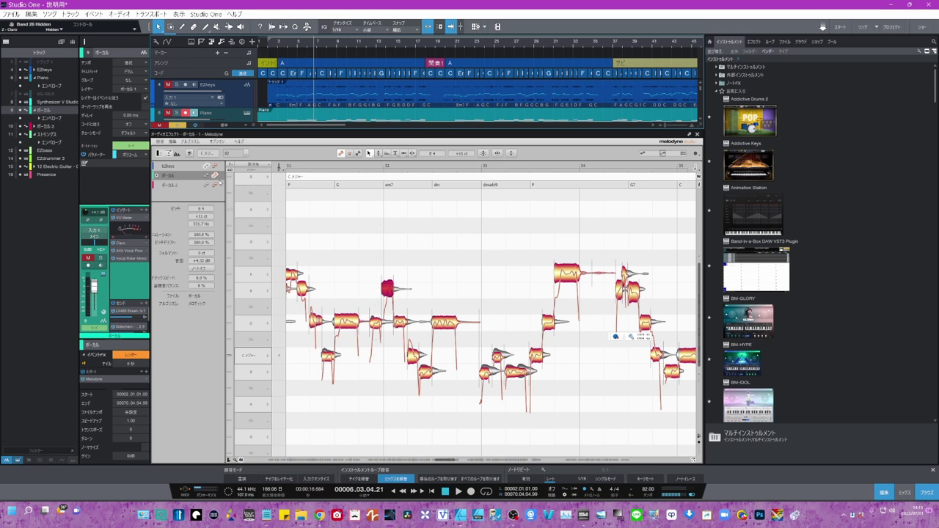
- Select the EZkeys track, show its notes only as a reference, and make ボーカル the editable track
{"action": "left_click", "coordinate": [214, 175]}
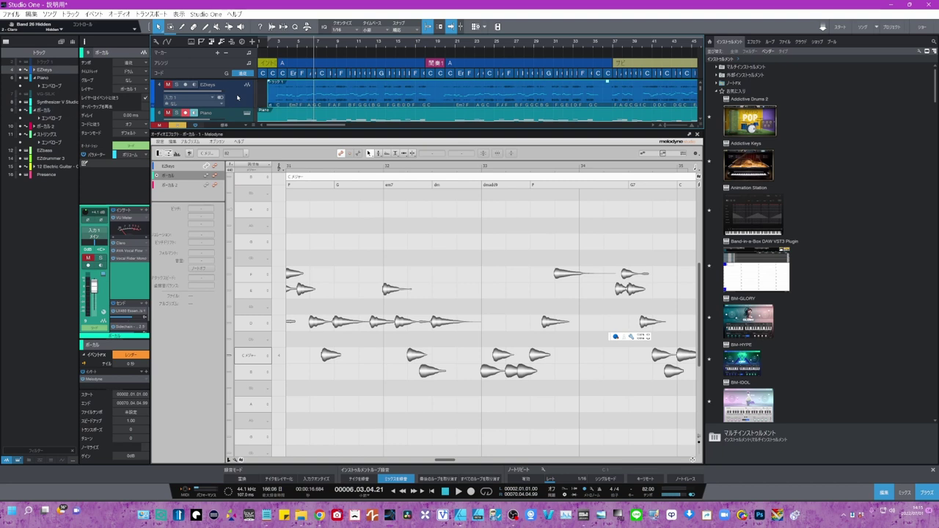
{"action": "left_click", "coordinate": [263, 98]}
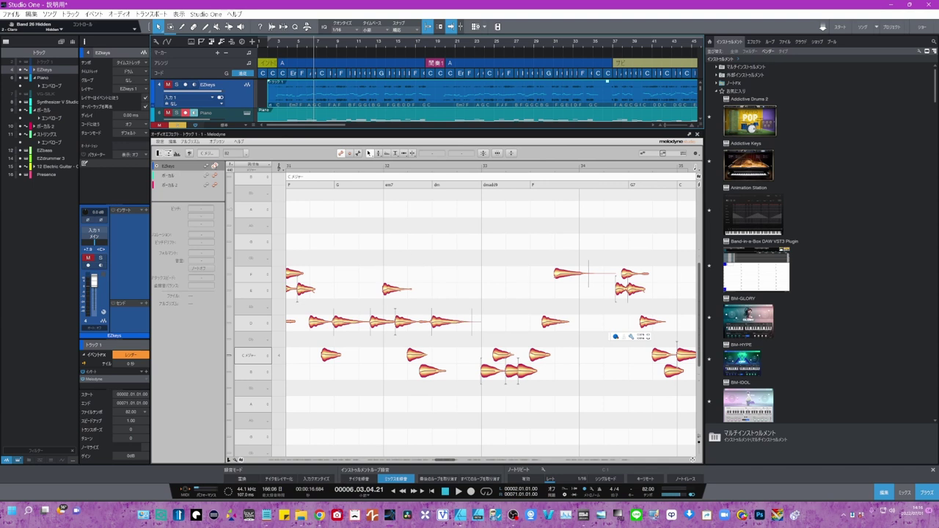
{"action": "left_click", "coordinate": [208, 166]}
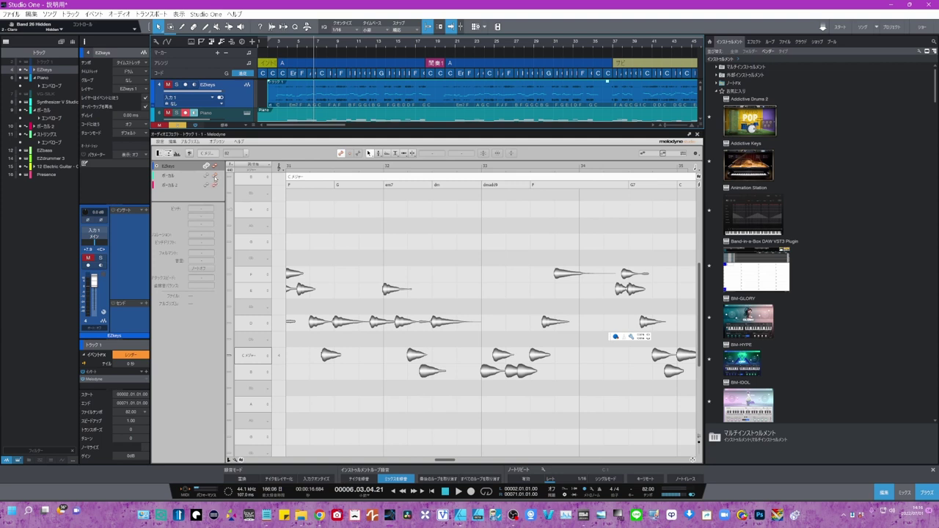
{"action": "left_click", "coordinate": [214, 176]}
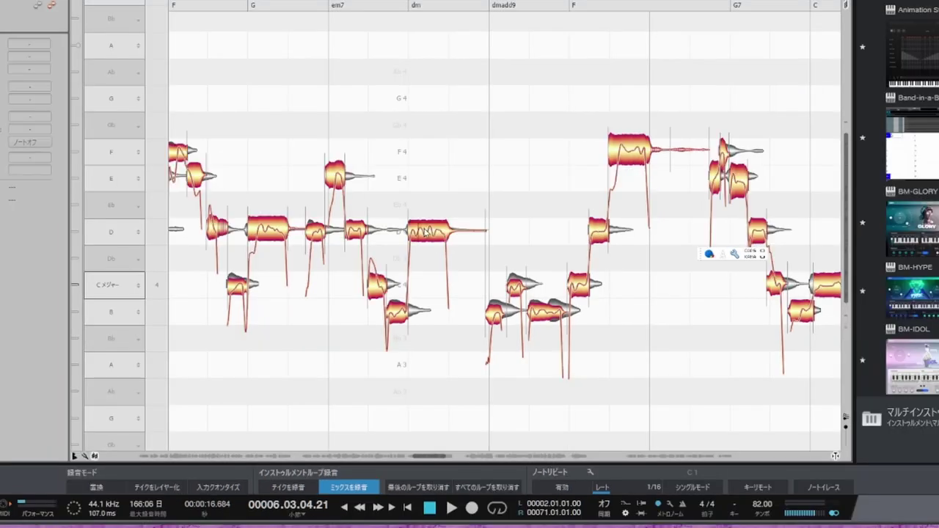
- Raise the ボーカル note at the dm chord in bar 32 to G 4 and return it to D 4
{"action": "left_click_drag", "start_coordinate": [411, 171], "coordinate": [402, 41]}
{"action": "left_click_drag", "start_coordinate": [416, 126], "coordinate": [405, 101]}
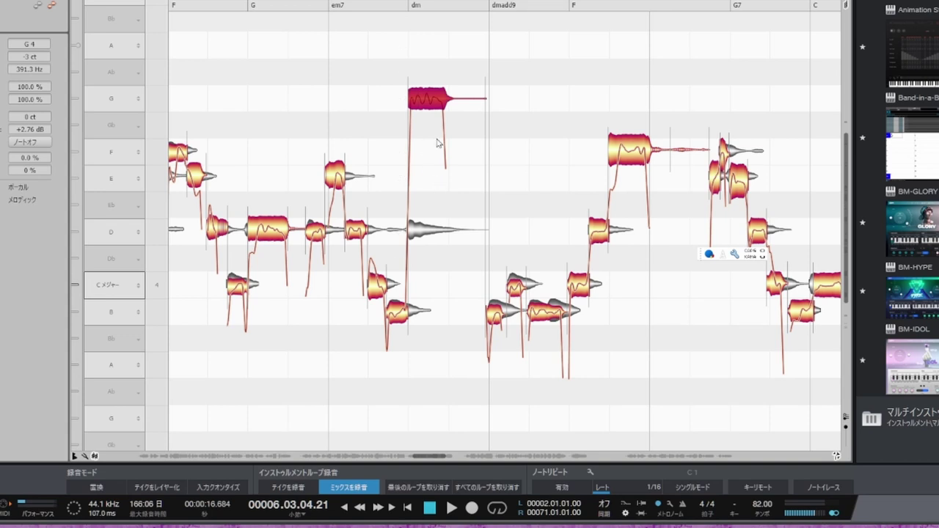
{"action": "left_click_drag", "start_coordinate": [423, 100], "coordinate": [431, 230]}
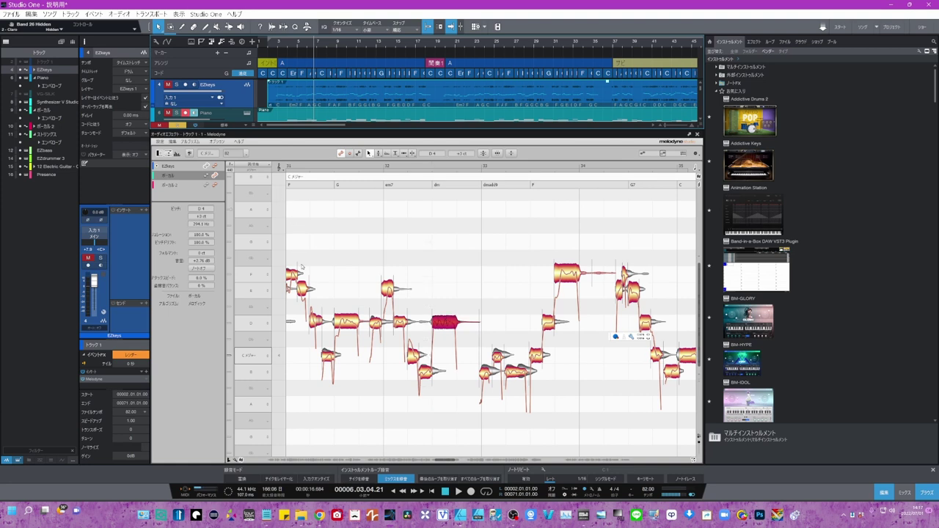
- Set pitch snapping to キースナップ and test it by moving the dm chord's note up to F 4 and back to D 4
{"action": "left_click", "coordinate": [279, 167]}
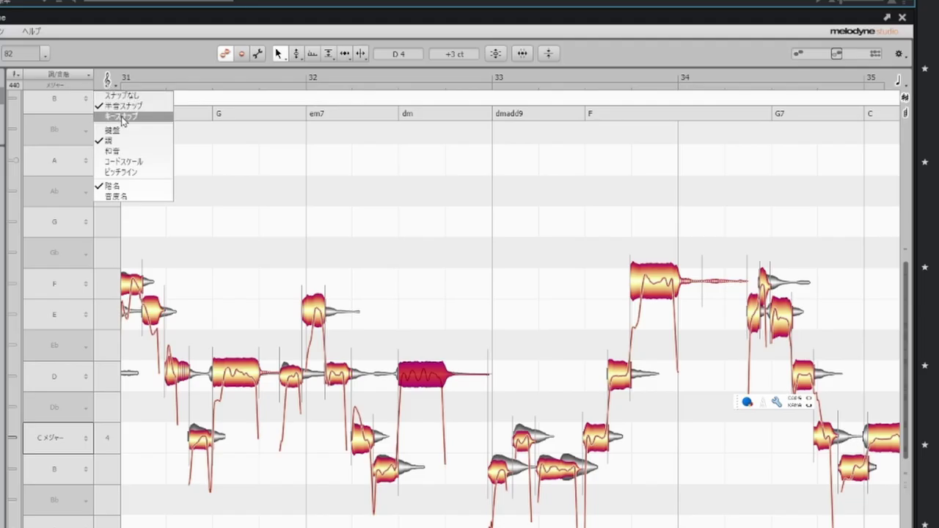
{"action": "left_click", "coordinate": [123, 118]}
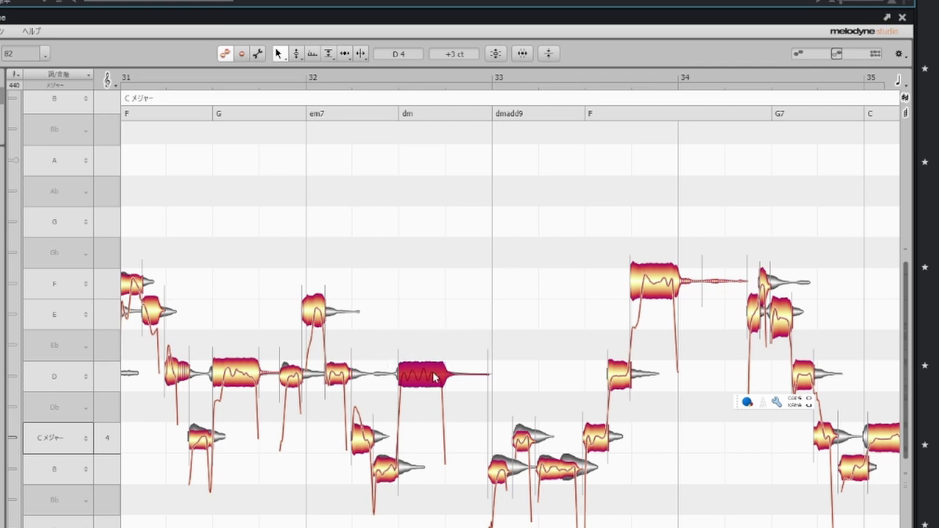
{"action": "left_click_drag", "start_coordinate": [433, 378], "coordinate": [429, 282]}
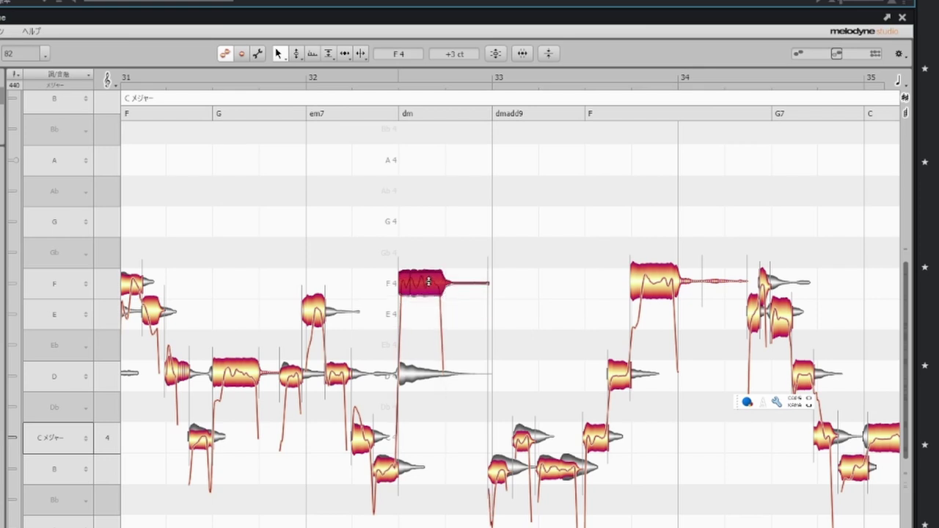
{"action": "left_click_drag", "start_coordinate": [429, 281], "coordinate": [426, 356]}
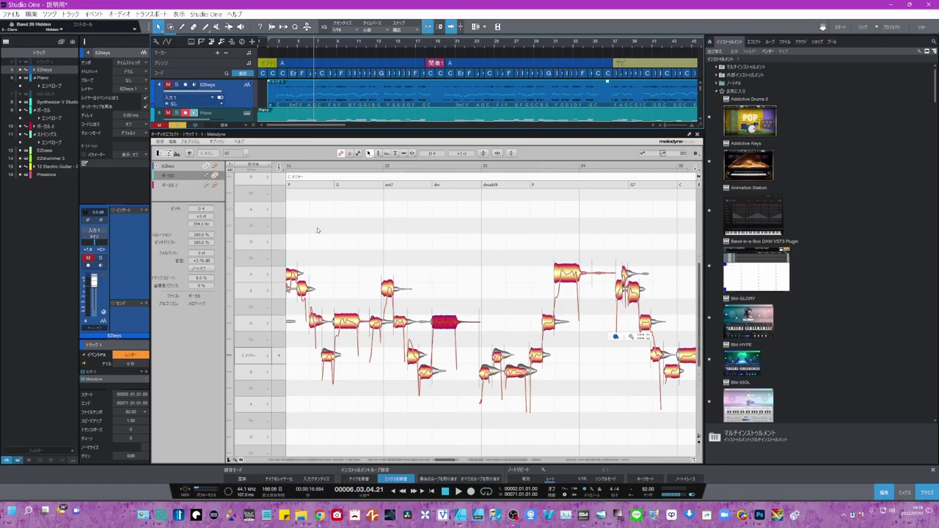
- Enable note editing for ボーカル 2 as well, and test-move the note at the dm chord to E 4 and back to D 4
{"action": "left_click", "coordinate": [214, 184]}
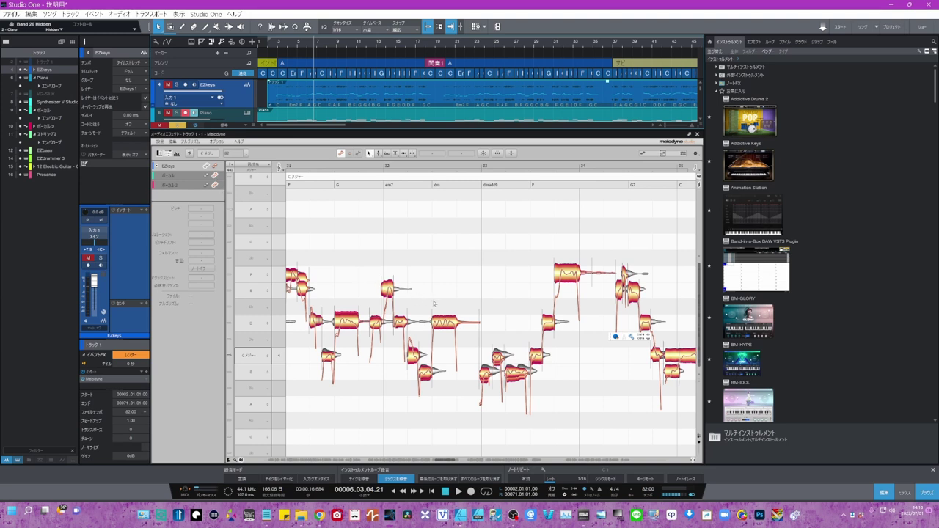
{"action": "left_click_drag", "start_coordinate": [444, 326], "coordinate": [444, 301]}
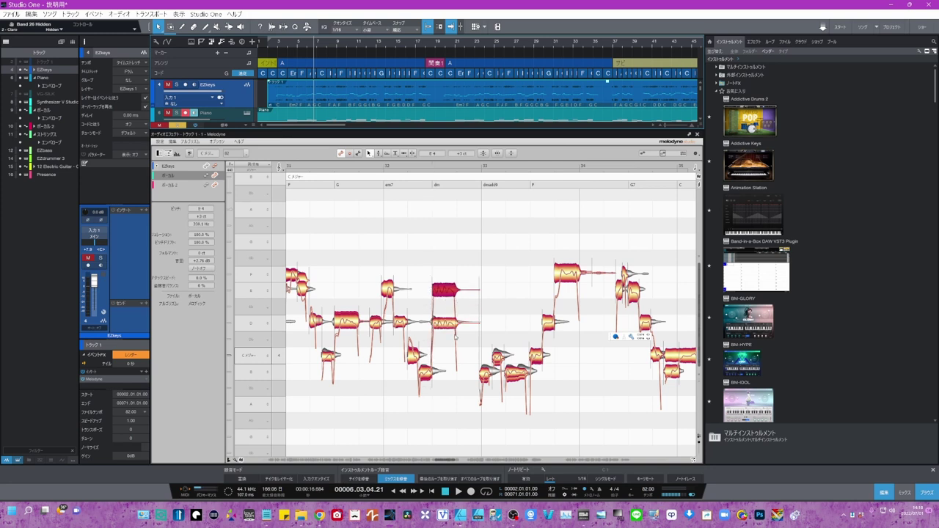
{"action": "left_click_drag", "start_coordinate": [441, 296], "coordinate": [446, 320]}
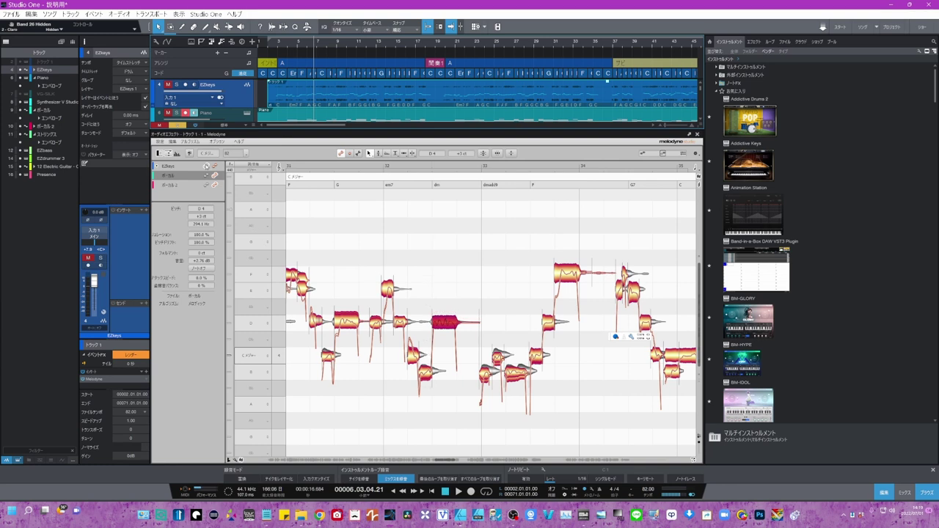
- Hide the EZkeys reference notes and try selecting the overlapping vocal notes at the G chord in bar 31
{"action": "left_click", "coordinate": [209, 167]}
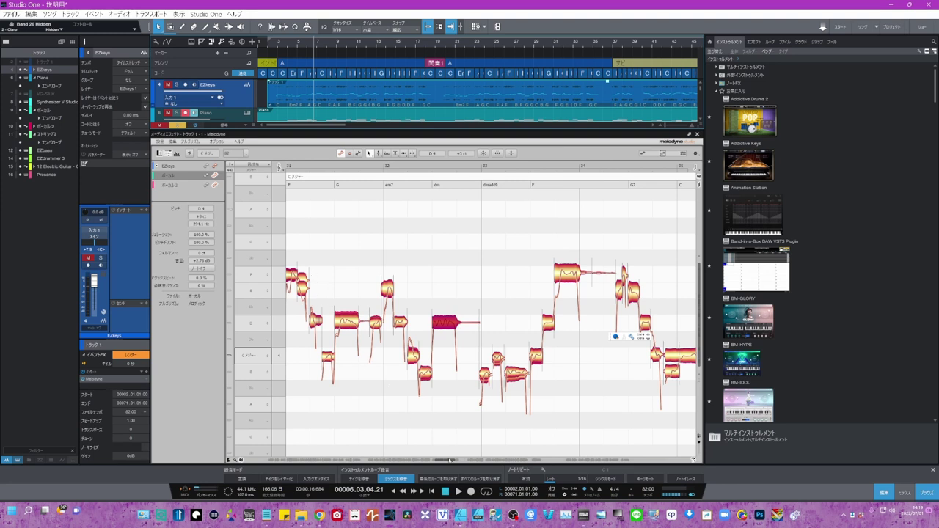
{"action": "left_click_drag", "start_coordinate": [448, 462], "coordinate": [442, 462]}
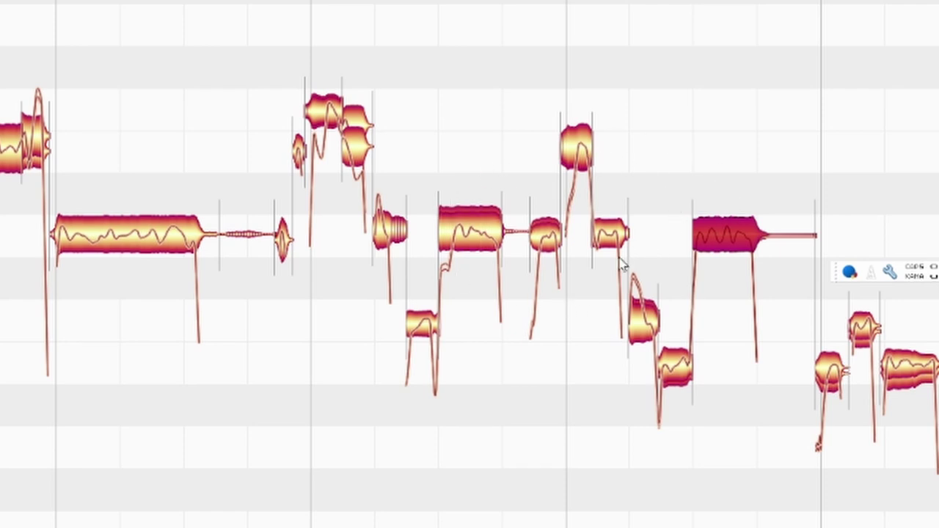
{"action": "left_click", "coordinate": [483, 245]}
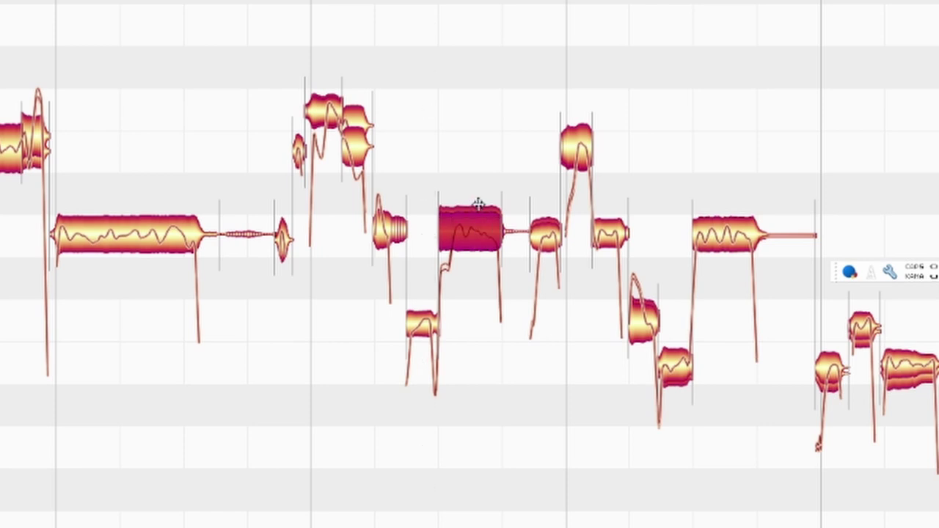
{"action": "left_click", "coordinate": [486, 181]}
{"action": "left_click", "coordinate": [479, 212]}
{"action": "left_click", "coordinate": [516, 189]}
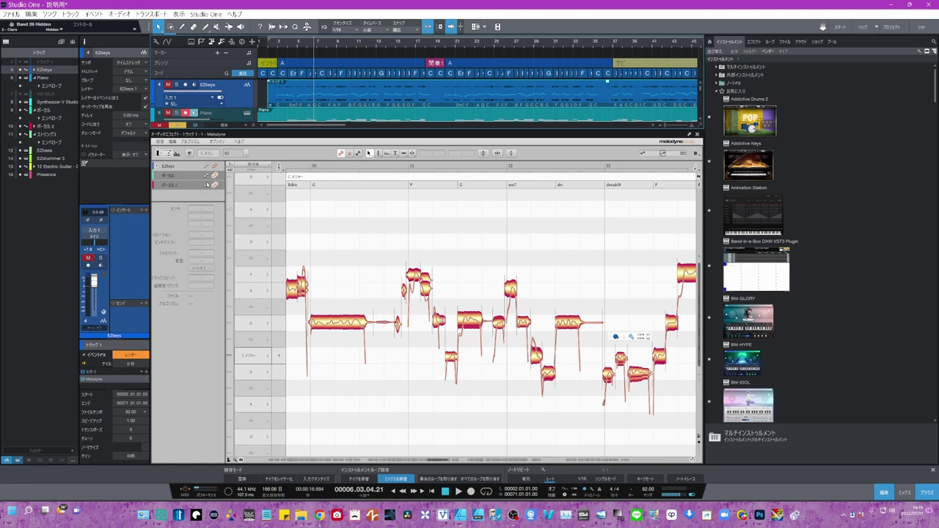
- Switch ボーカル 2 to reference-only display and make it editable again alongside ボーカル
{"action": "left_click", "coordinate": [214, 185]}
{"action": "left_click", "coordinate": [215, 185]}
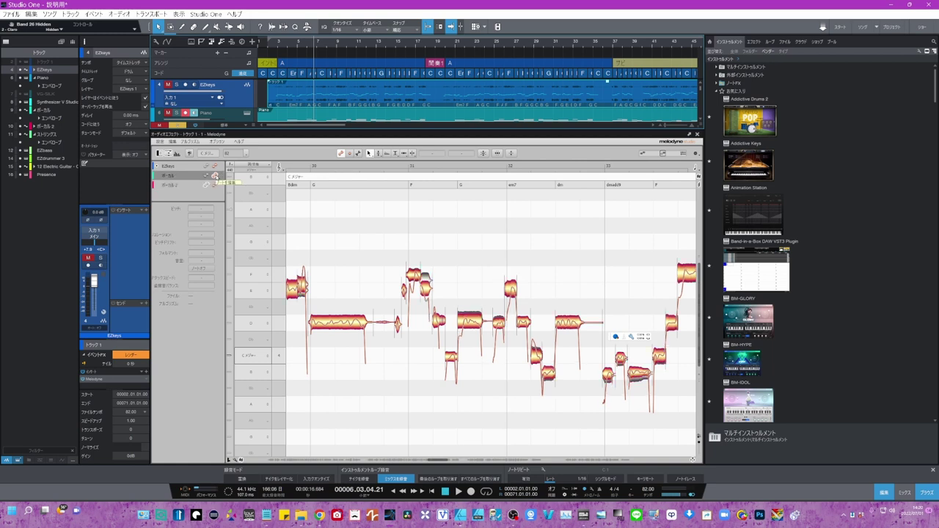
{"action": "left_click", "coordinate": [214, 184]}
{"action": "left_click", "coordinate": [215, 185]}
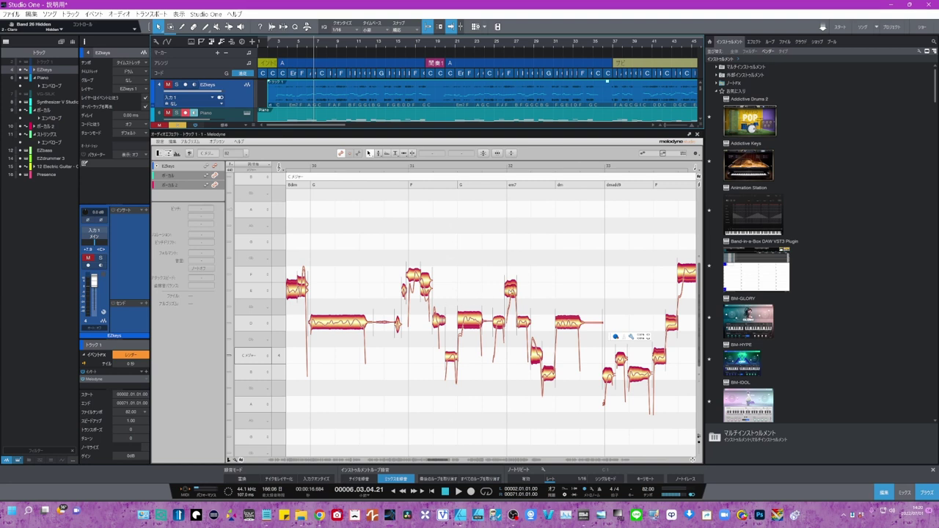
- Select the overlapping note at the em7 chord in bar 32 to check which vocal track it belongs to, and deselect it
{"action": "left_click", "coordinate": [510, 291]}
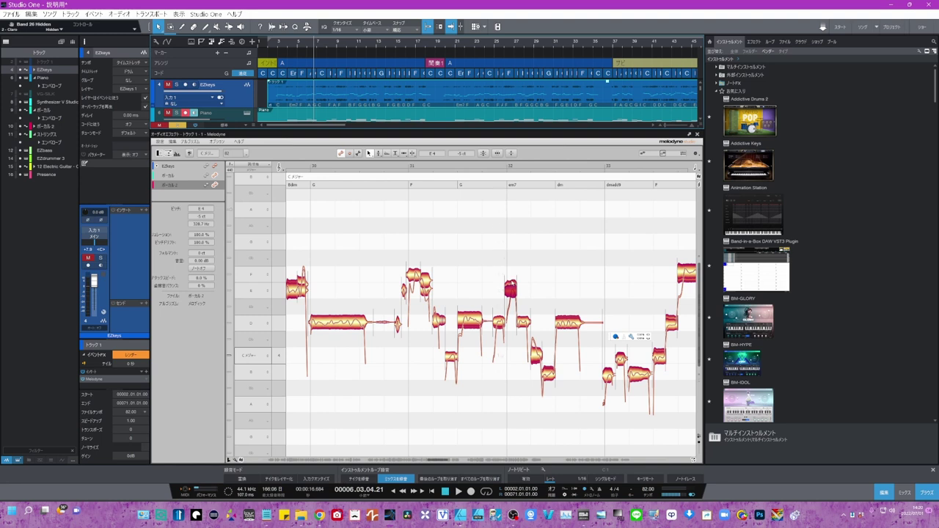
{"action": "left_click", "coordinate": [509, 285]}
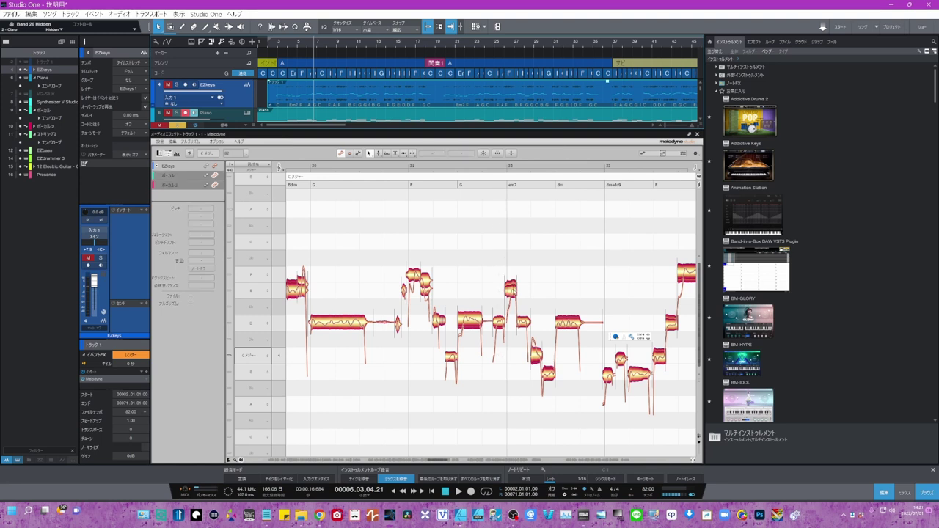
{"action": "left_click", "coordinate": [513, 291]}
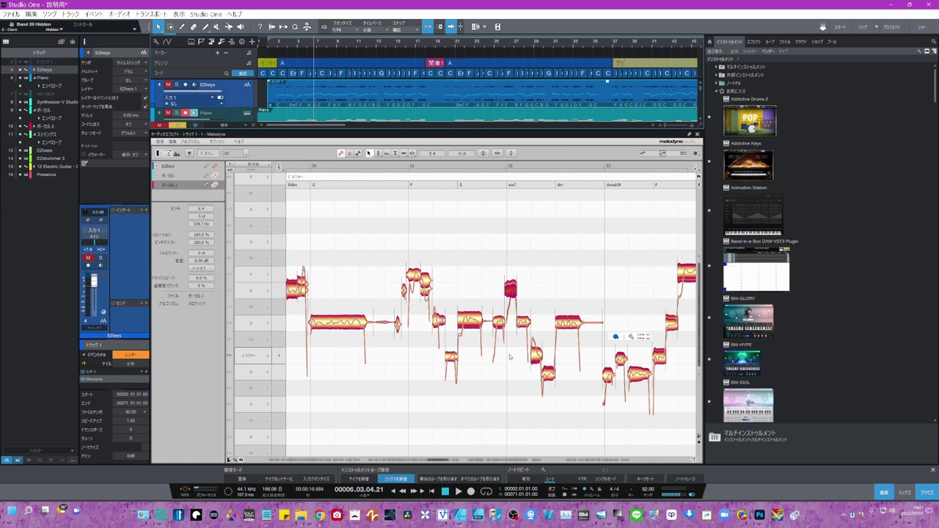
{"action": "left_click", "coordinate": [510, 357]}
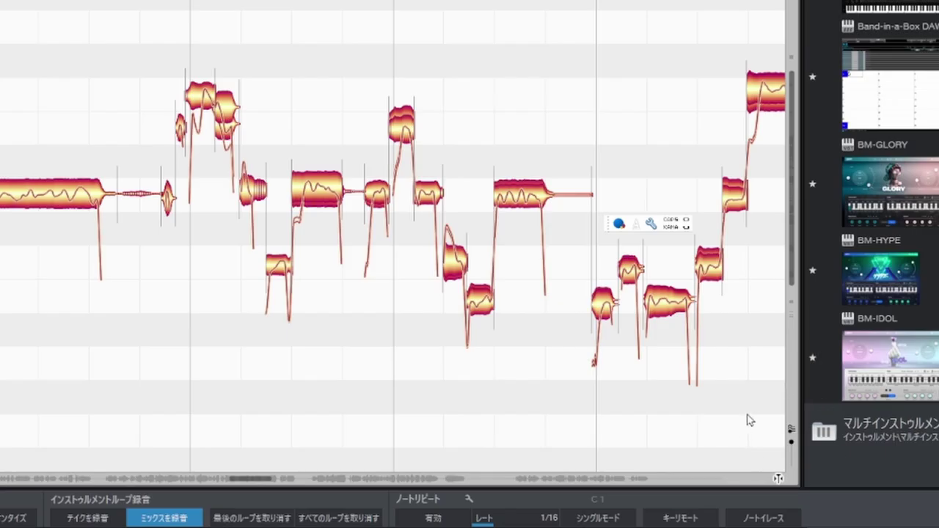
- Shrink the displayed note blobs to a thin height and restore their larger display size
{"action": "left_click", "coordinate": [791, 433]}
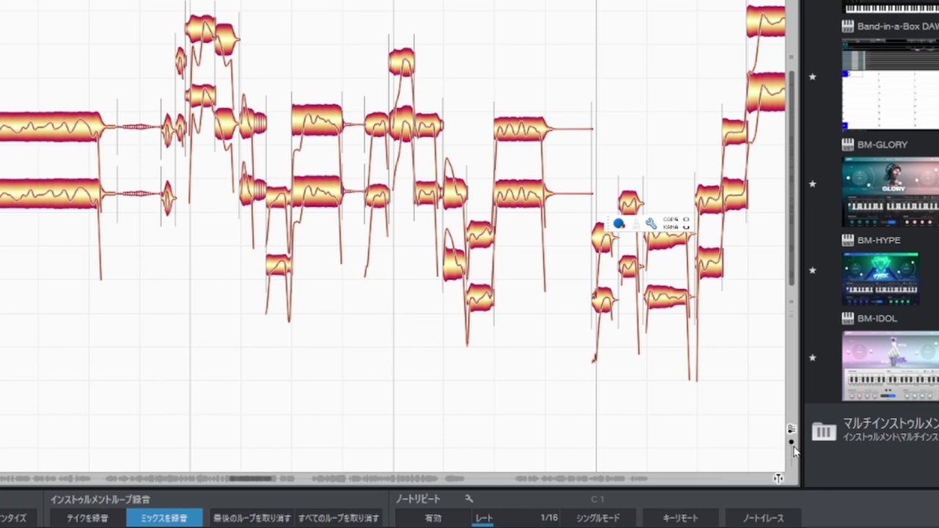
{"action": "left_click_drag", "start_coordinate": [793, 449], "coordinate": [802, 484]}
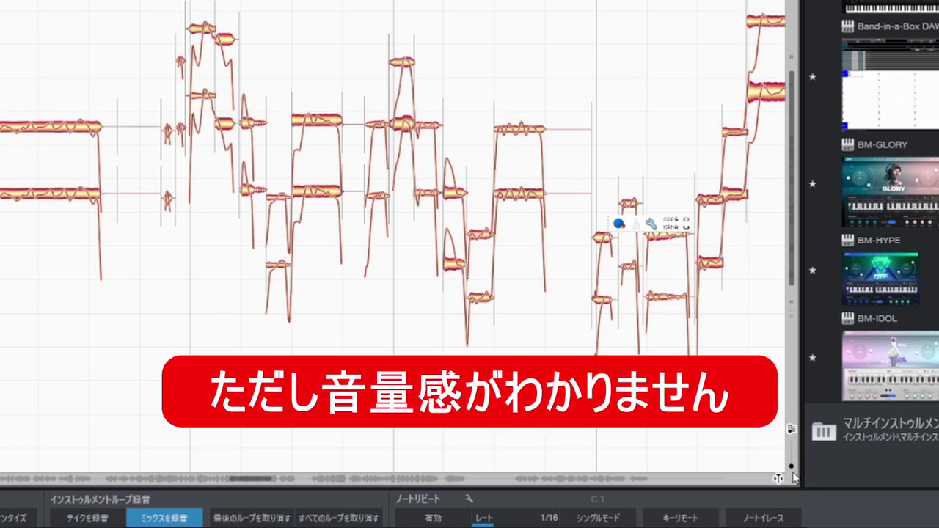
{"action": "left_click_drag", "start_coordinate": [792, 469], "coordinate": [789, 429]}
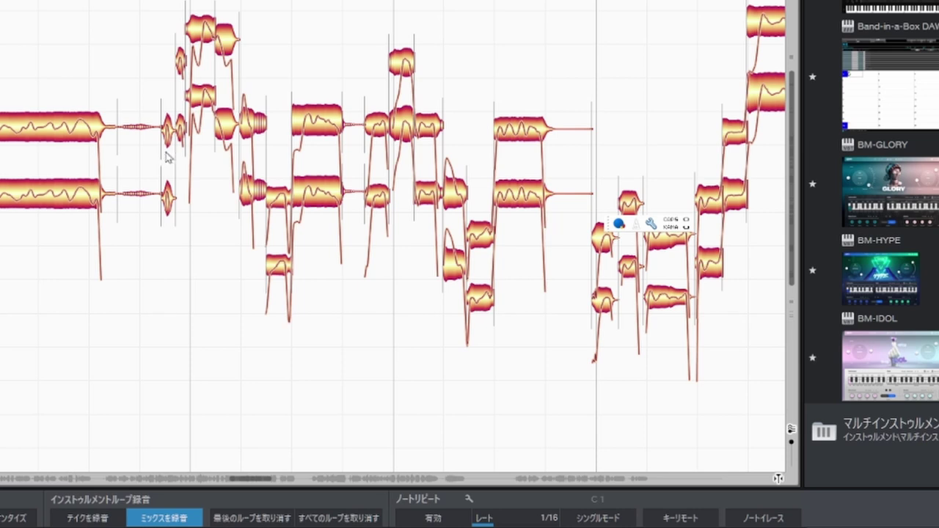
- Select the lower vocal note of the second stacked pair in bar 31
{"action": "mouse_move", "coordinate": [230, 129]}
{"action": "left_mouse_down"}
{"action": "mouse_move", "coordinate": [229, 48]}
{"action": "mouse_move", "coordinate": [229, 125]}
{"action": "left_mouse_up"}
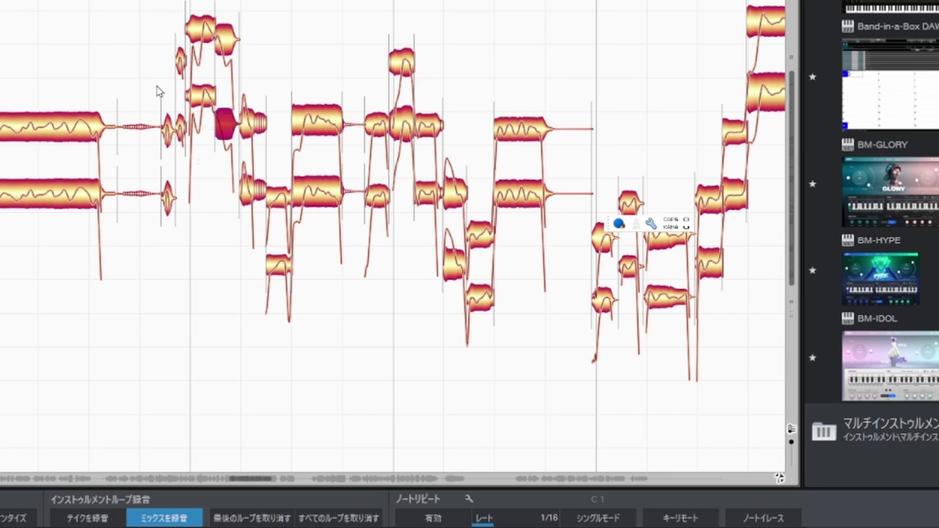